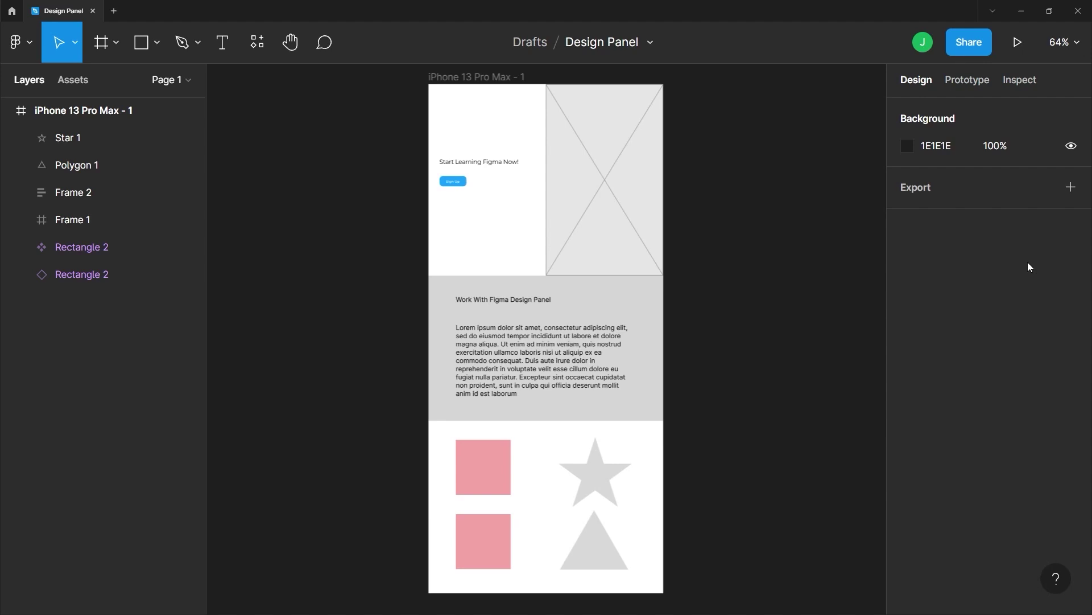
Step: Try a dark brown canvas background colour, then undo it
left_click(910, 148)
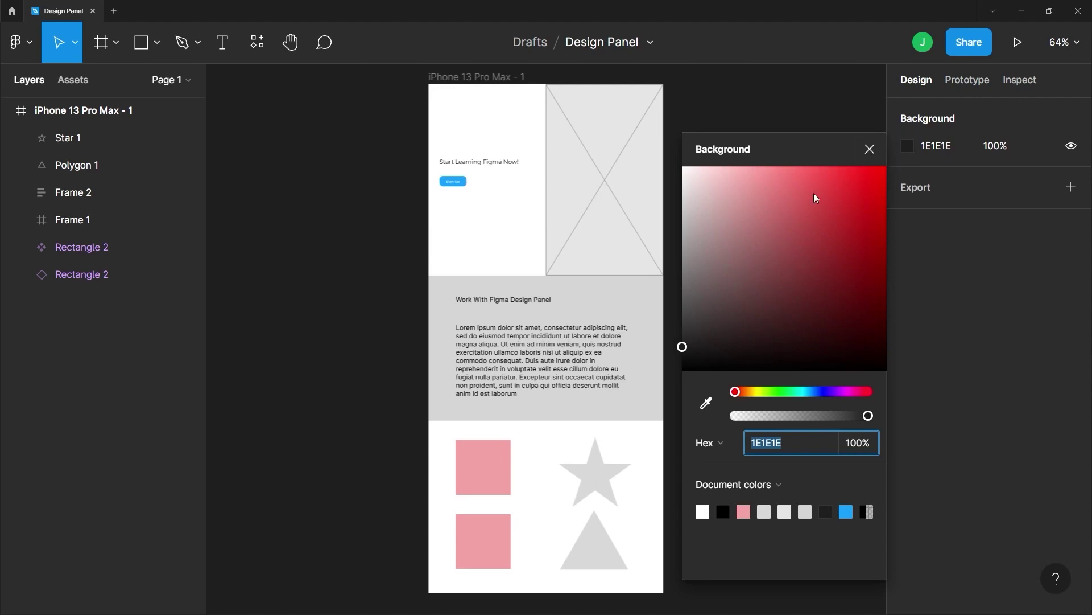
left_click_drag(734, 392, 743, 392)
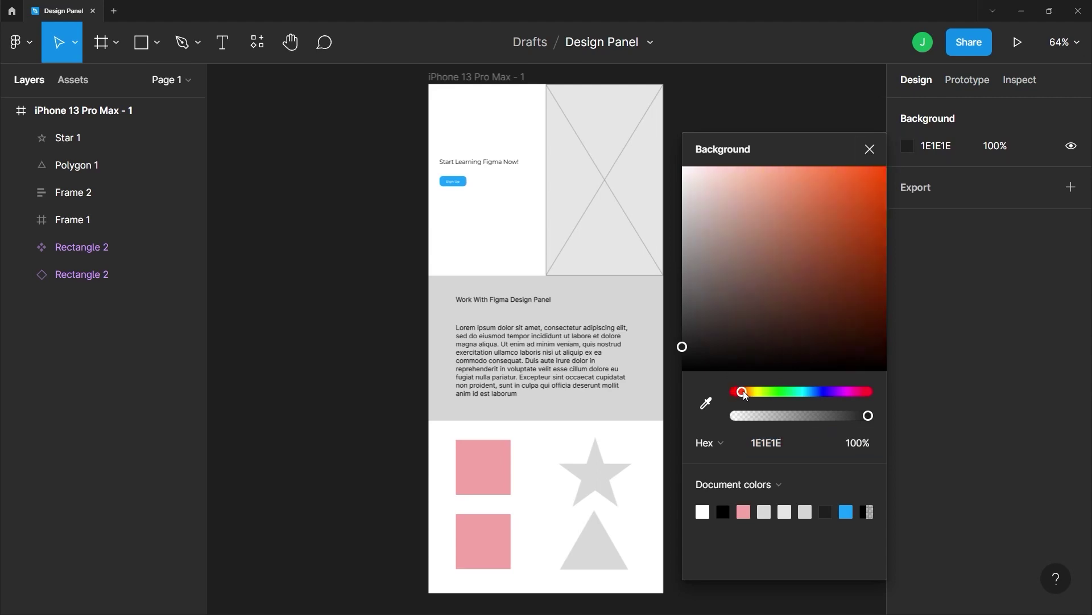
left_click(830, 283)
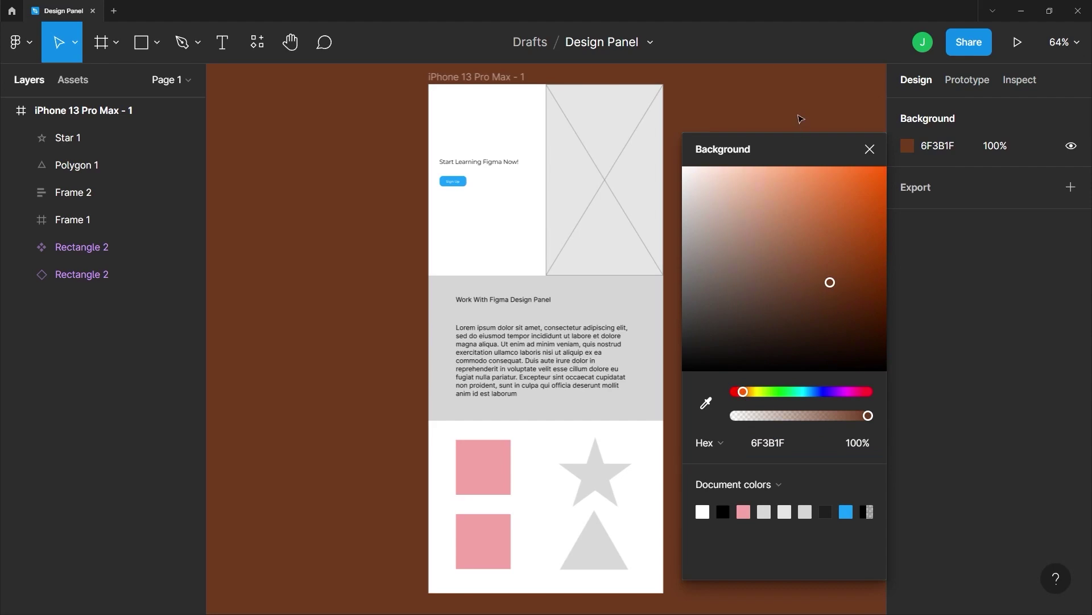
left_click(869, 149)
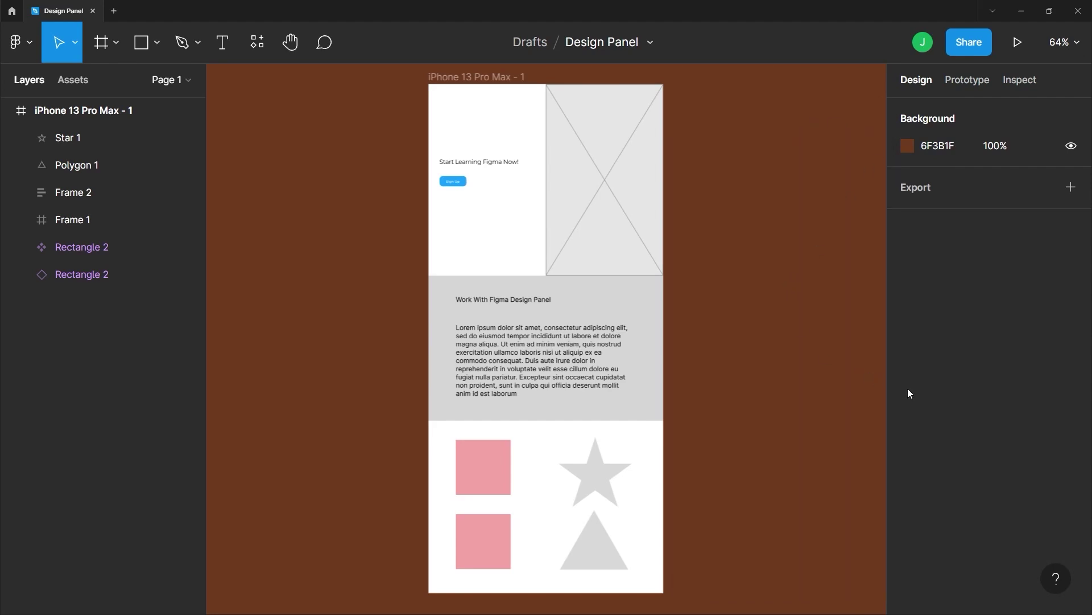
key("ctrl+z")
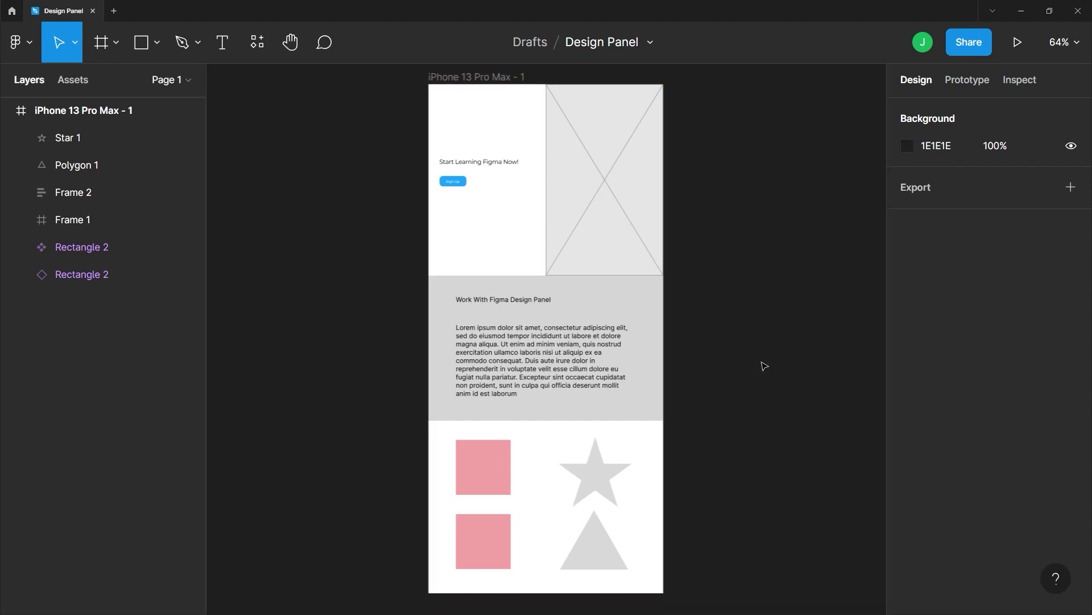
Step: Set the canvas background opacity to 50% and hide the background
left_click(995, 148)
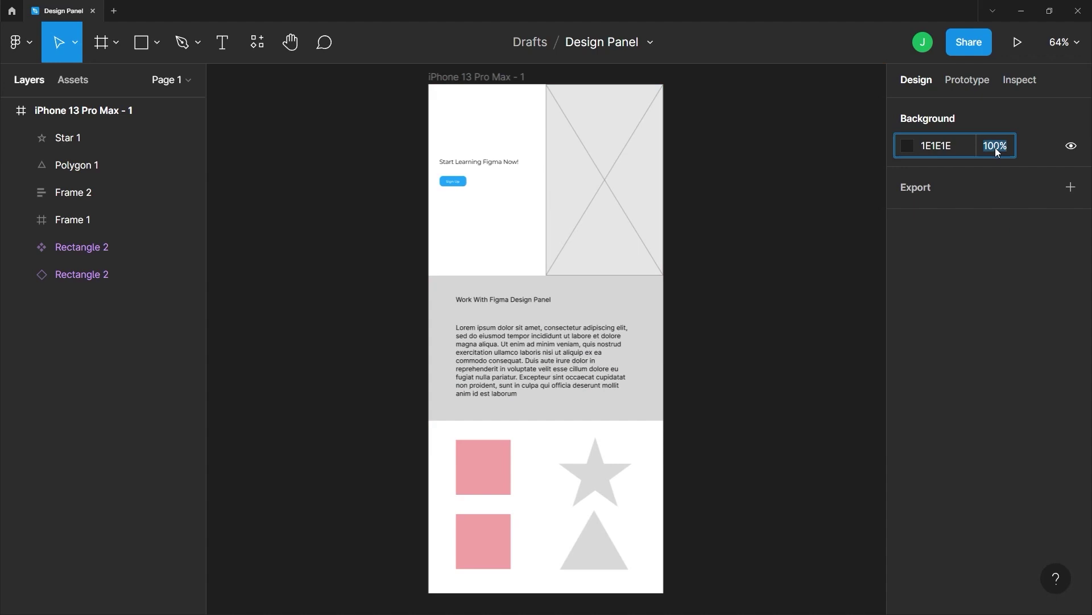
type("50")
key("Return")
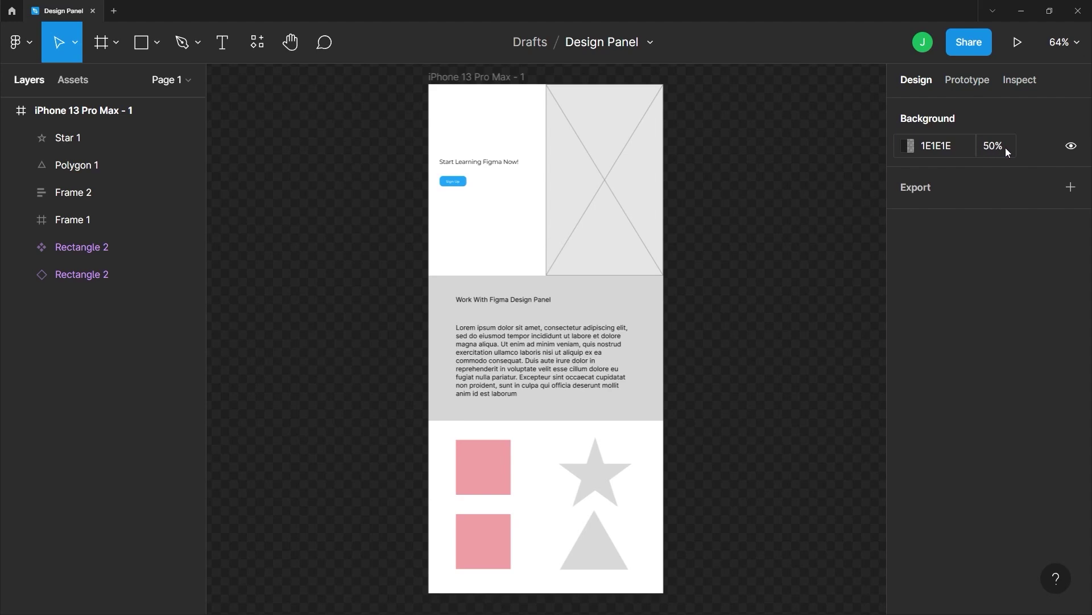
left_click(1072, 147)
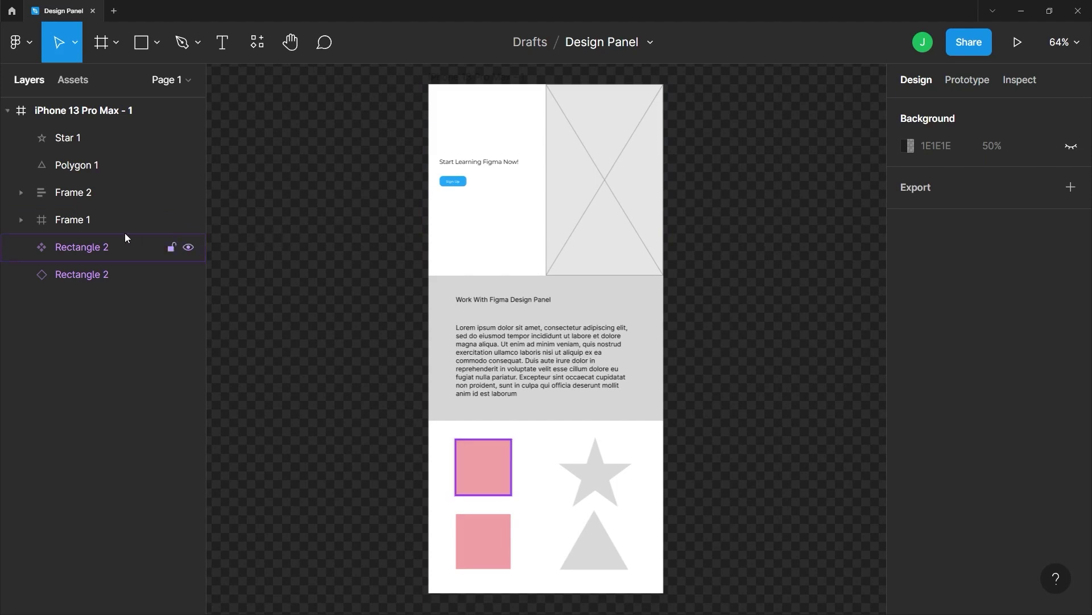
left_click(98, 221)
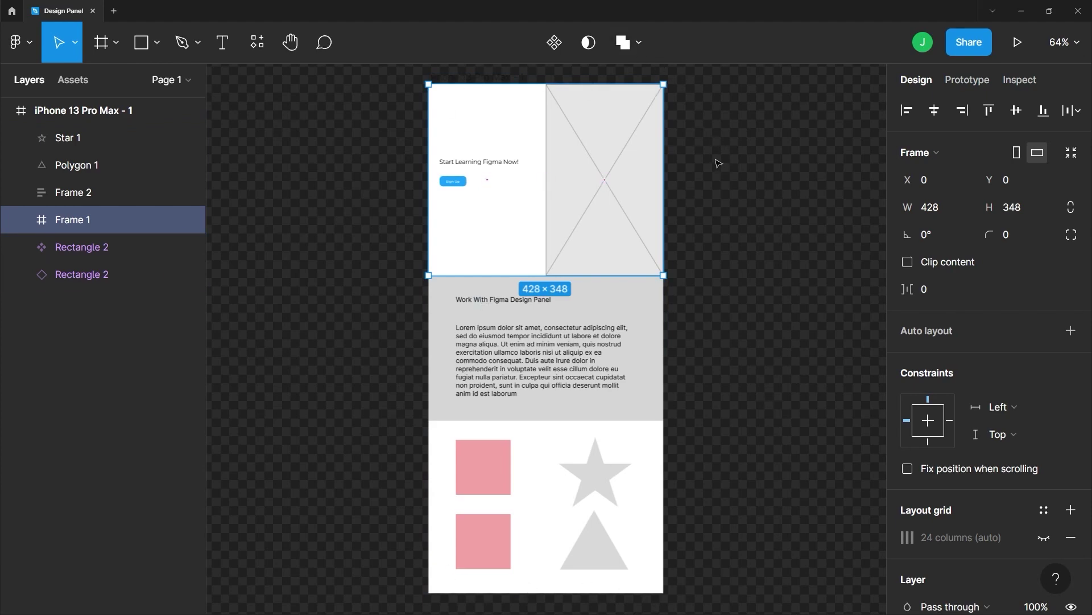
left_click(1045, 112)
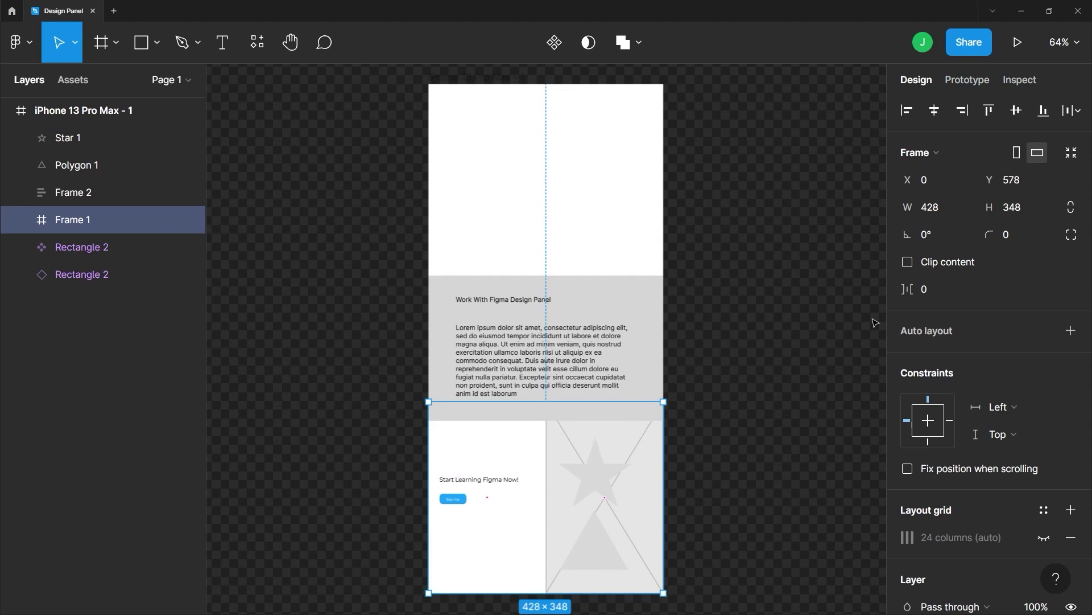
key("ctrl+z")
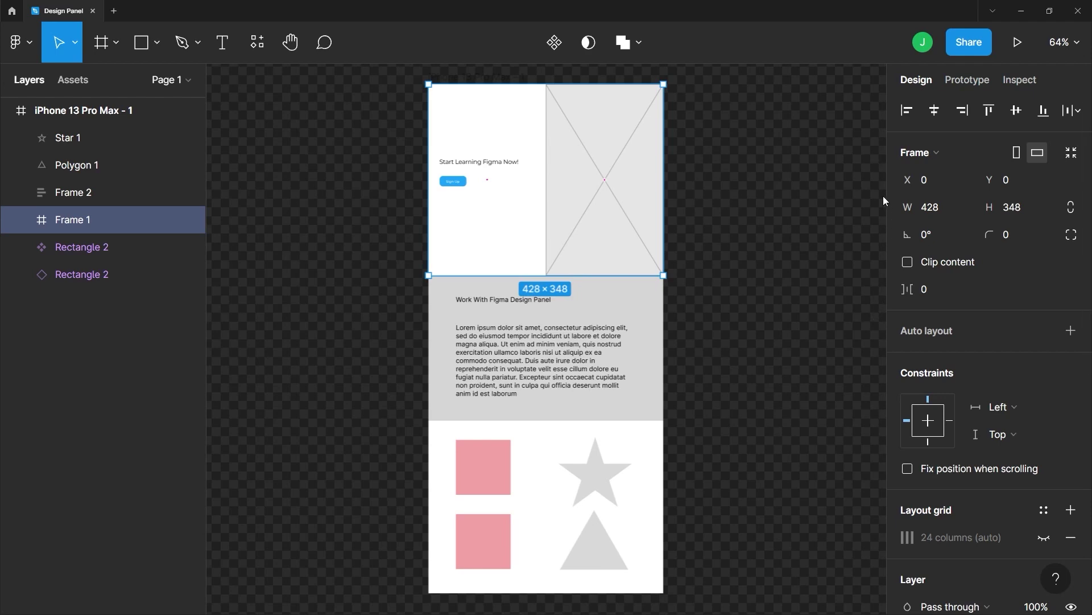
left_click(1017, 152)
left_click(1035, 155)
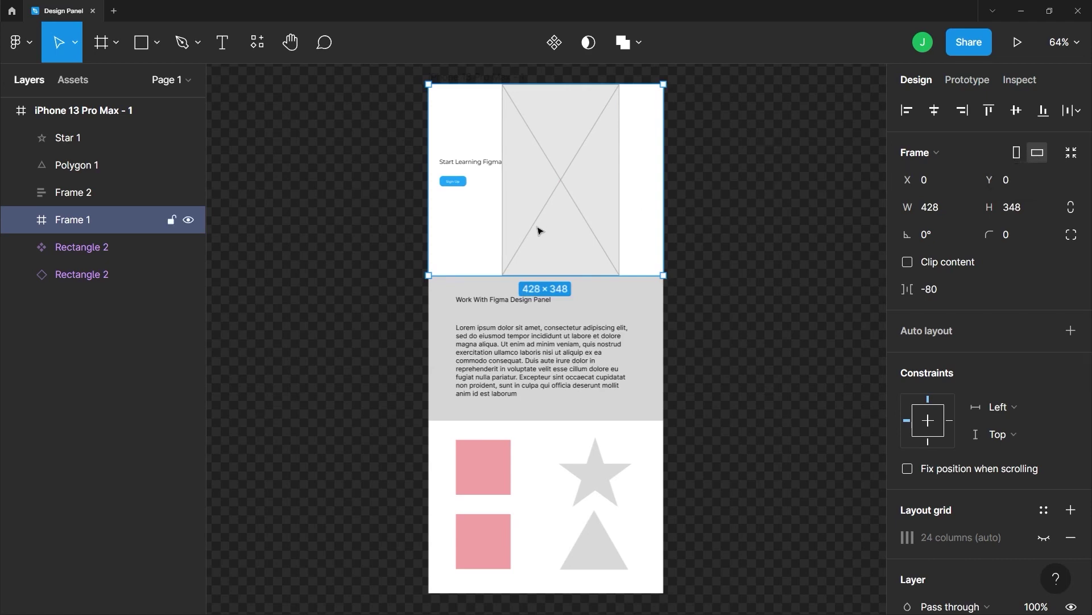
double_click(593, 237)
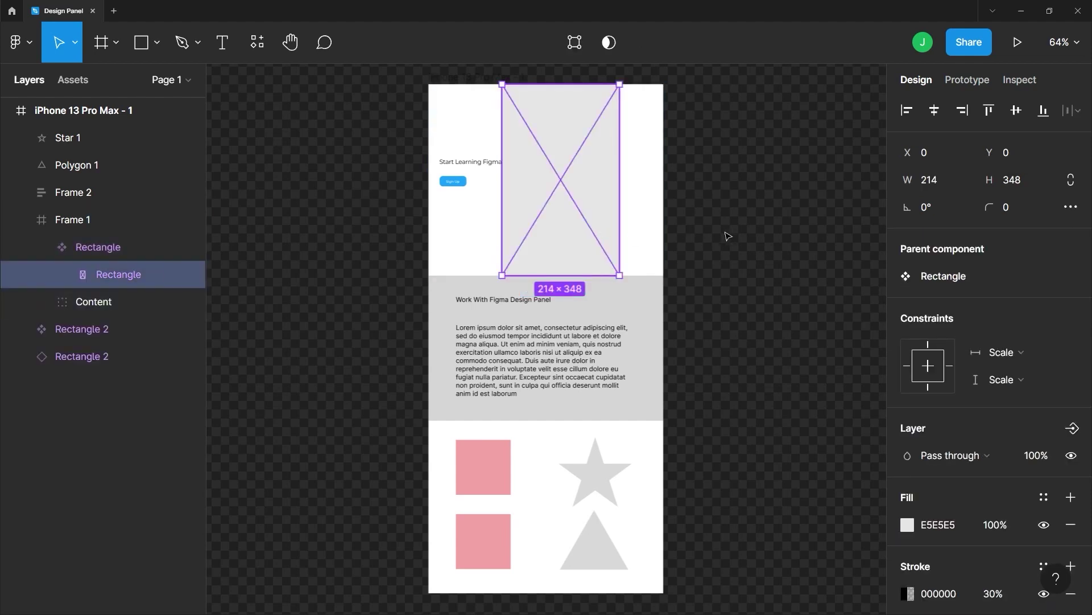
left_click(756, 275)
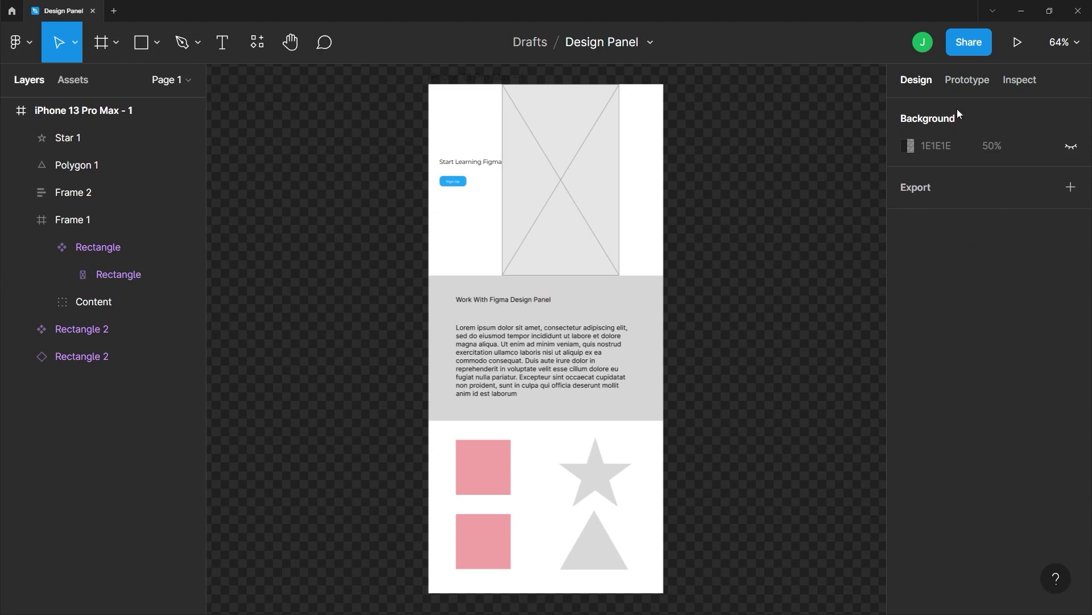
key("ctrl+z")
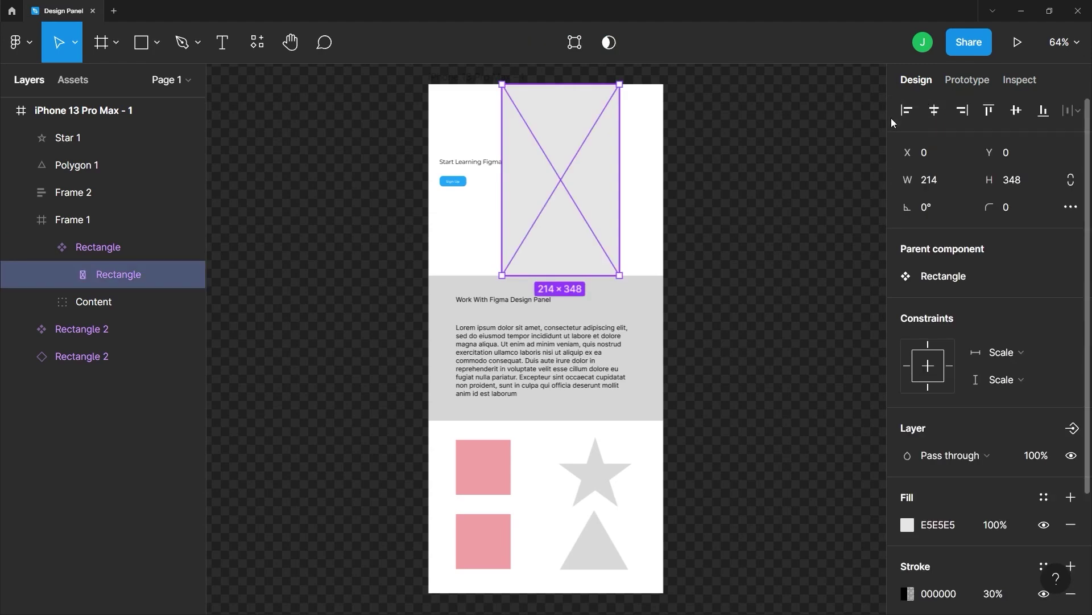
left_click(647, 244)
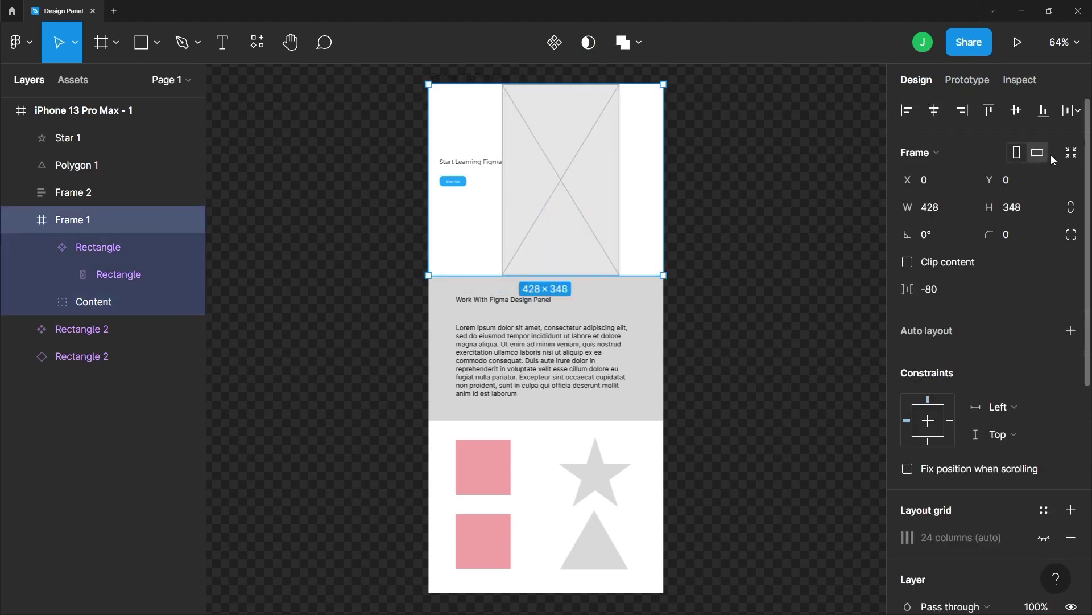
left_click(1072, 154)
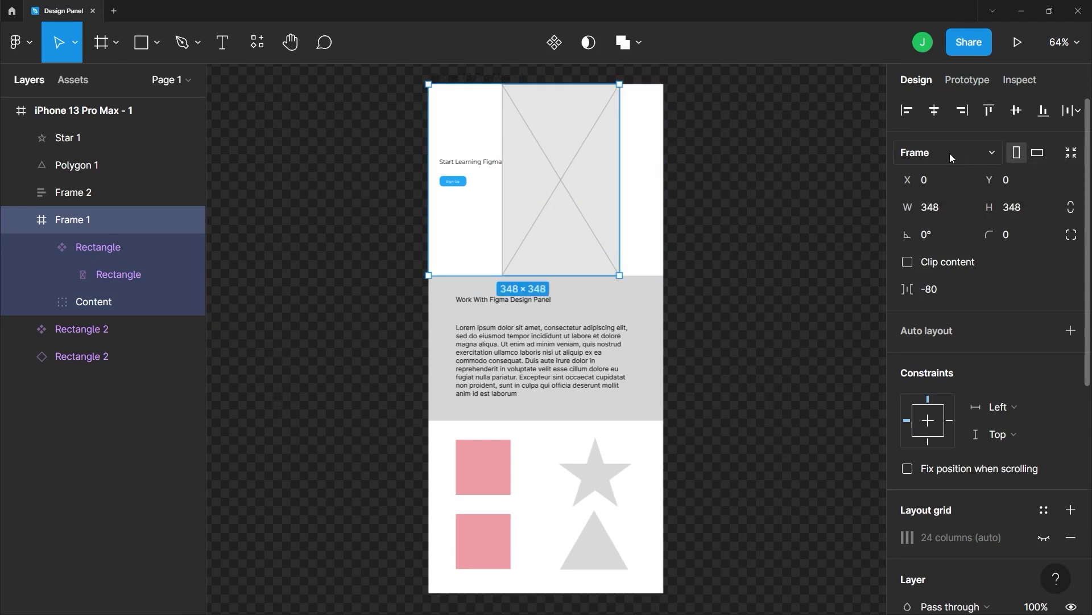
key("Return")
key("Tab")
key("shift+Return")
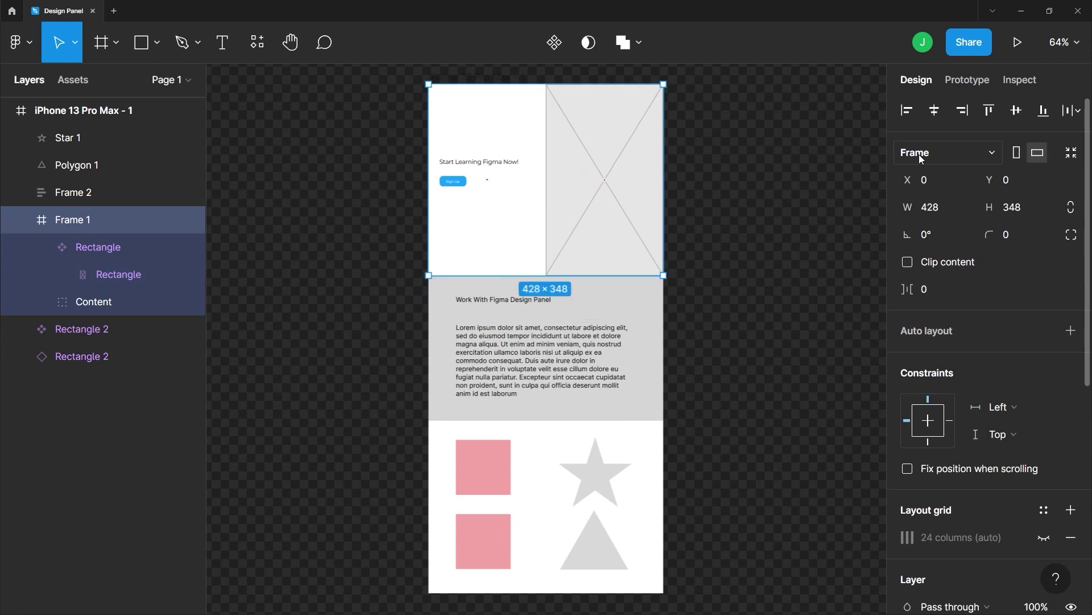
left_click(921, 155)
Step: Turn Frame 1 into Group 1, nudge it left, and try then undo a 45° rotation
left_click(944, 111)
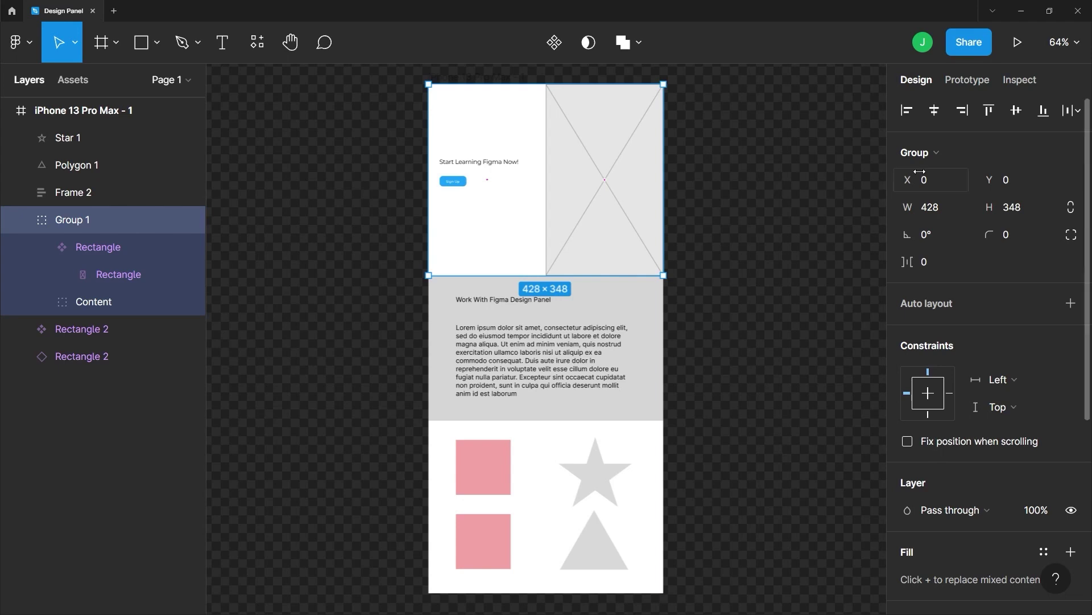
mouse_move(920, 171)
left_mouse_down()
mouse_move(888, 185)
mouse_move(941, 183)
mouse_move(920, 180)
left_mouse_up()
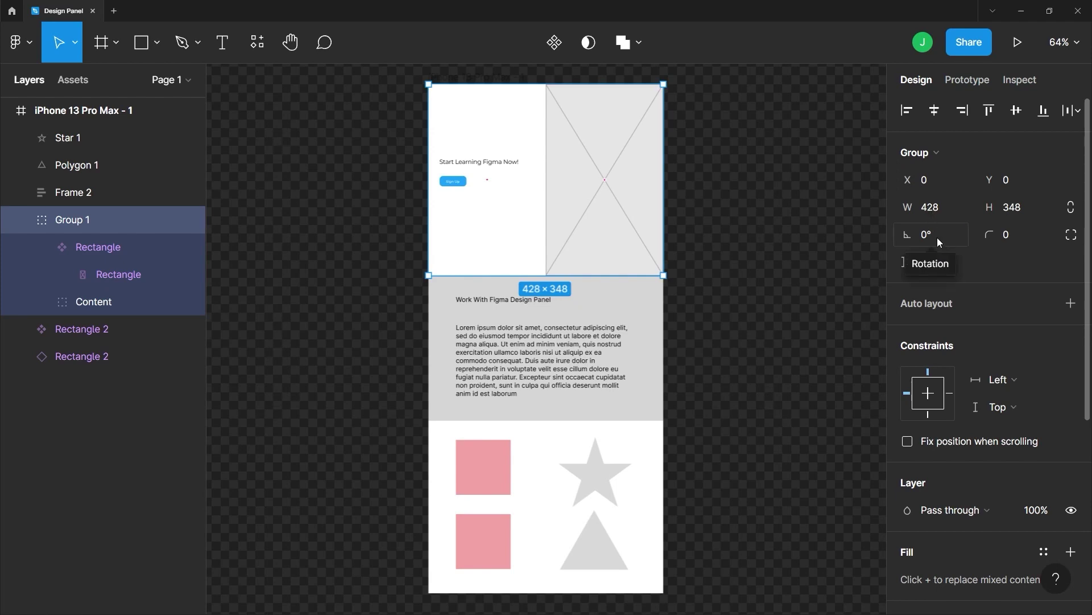
left_click(923, 234)
key("Return")
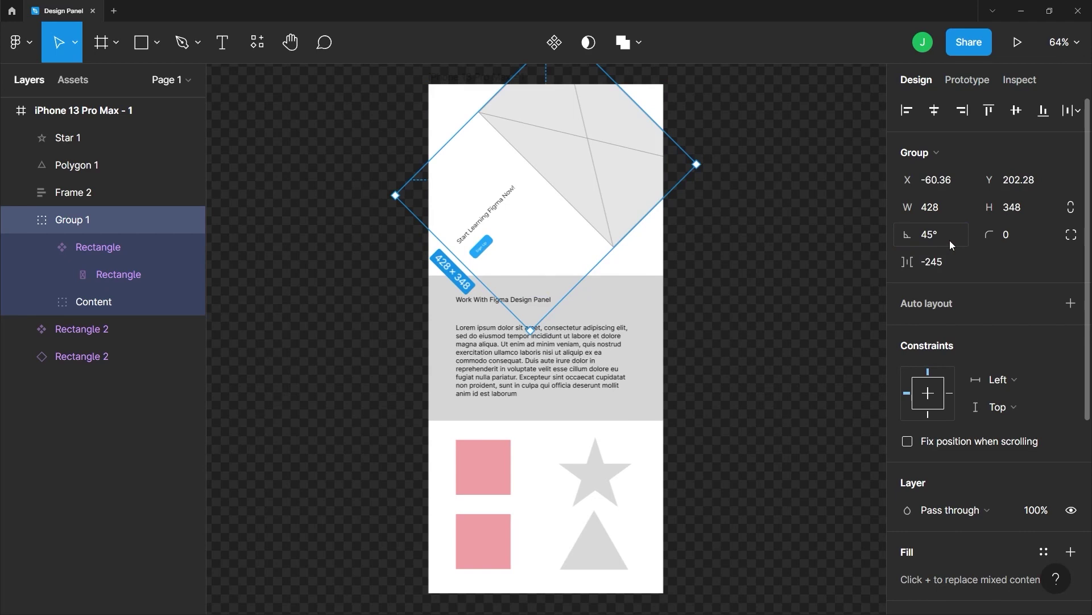
key("ctrl+z")
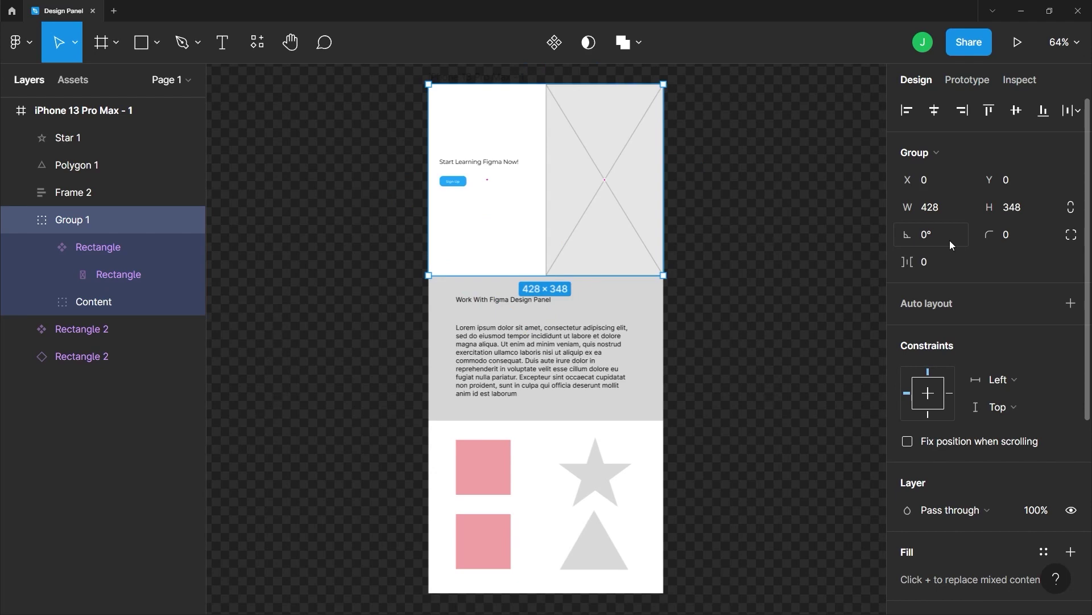
Step: Try corner radius values starting at 6 on Group 1, then convert it to Frame 1
left_click(1016, 235)
type("6")
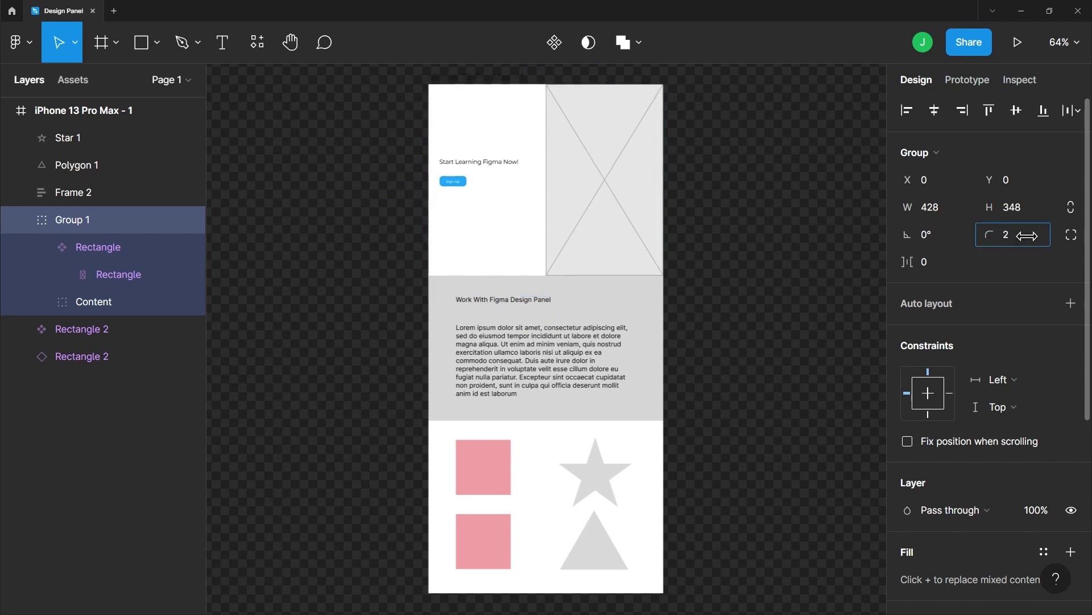
left_click_drag(1086, 239, 927, 249)
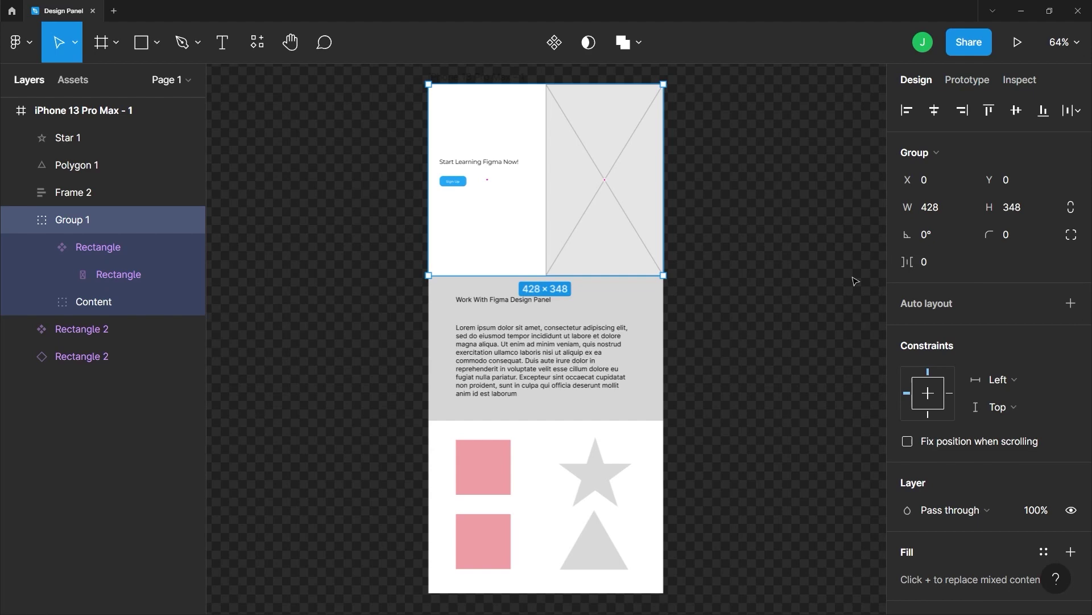
key("ctrl+alt+g")
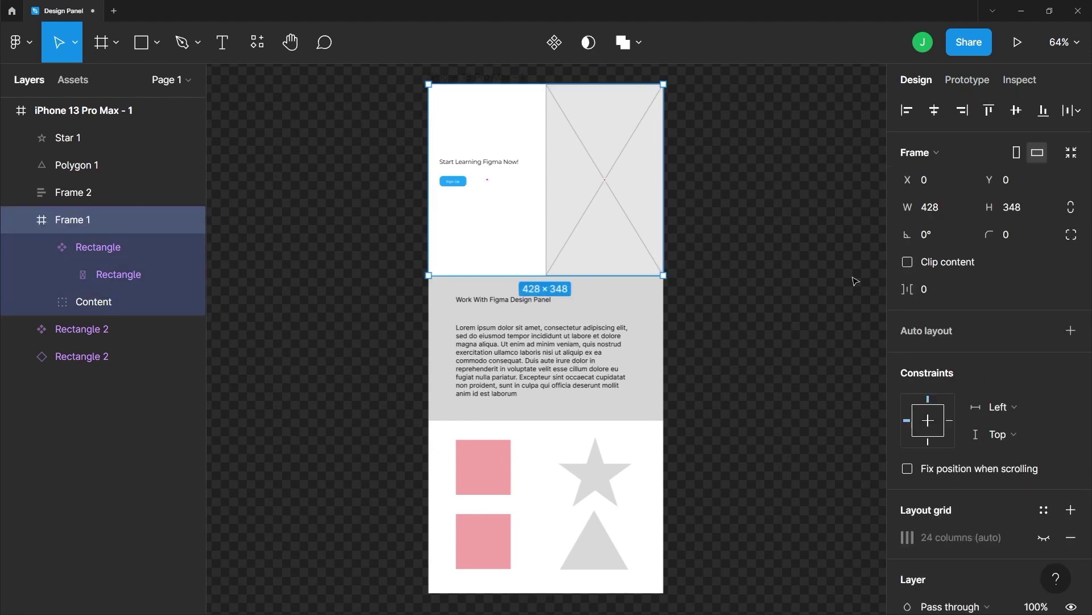
Step: Add auto layout to Frame 1, hugging 428 × 348, previewing vertical padding up to 40 then resetting to 0
left_click(855, 281)
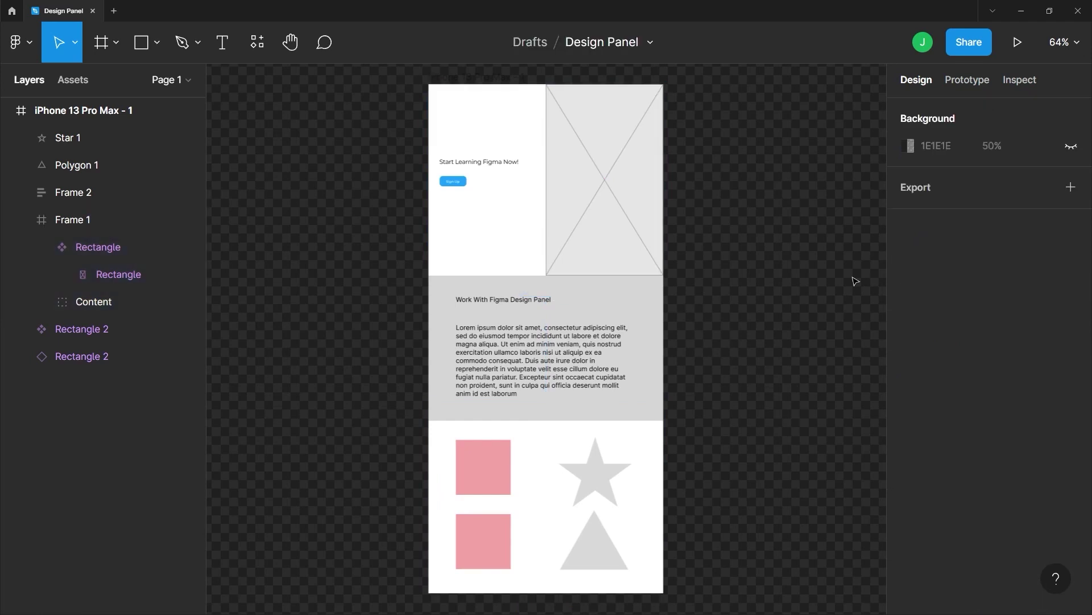
left_click(645, 237)
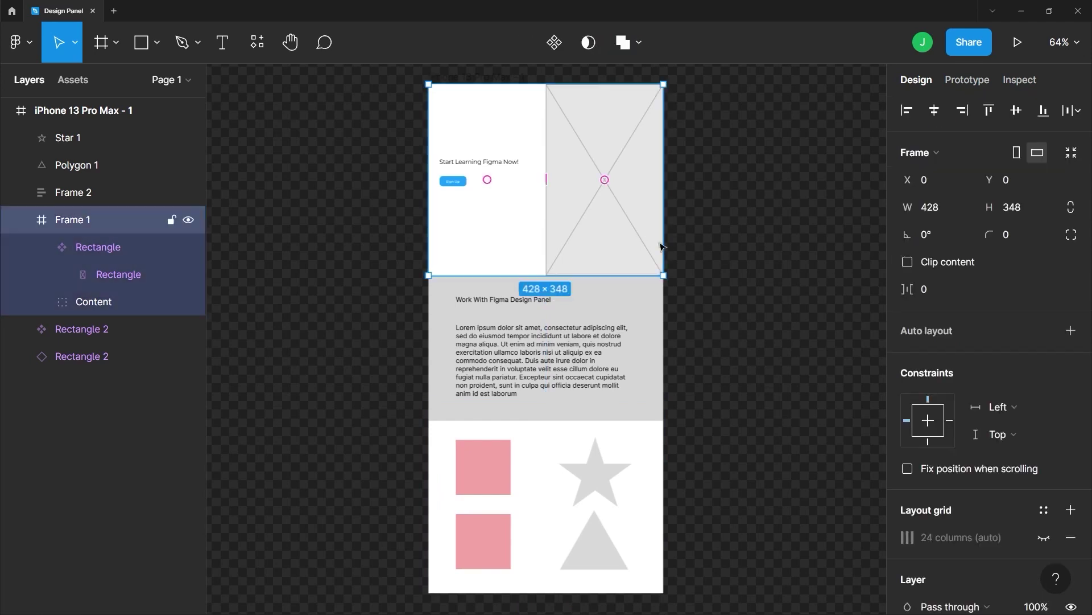
left_click(1070, 332)
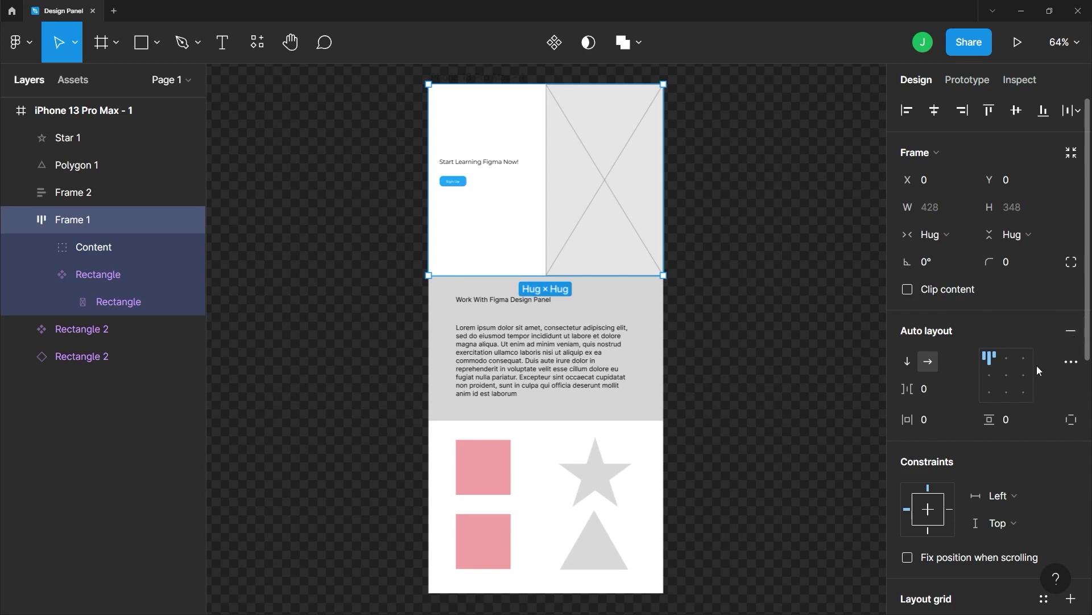
mouse_move(990, 420)
left_mouse_down()
mouse_move(1013, 420)
mouse_move(966, 421)
mouse_move(1056, 422)
mouse_move(975, 426)
left_mouse_up()
Step: Try centre and right alignment on the Lorem ipsum paragraph, keep it left-aligned, and show Type settings
left_click(534, 328)
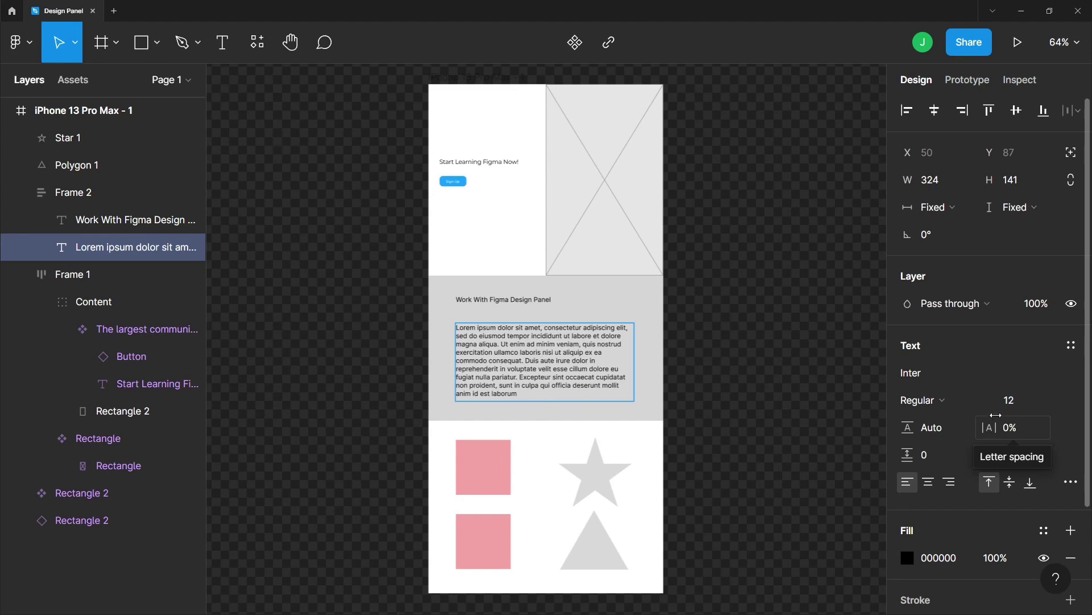
scroll(994, 407, "down", 1)
scroll(995, 407, "down", 1)
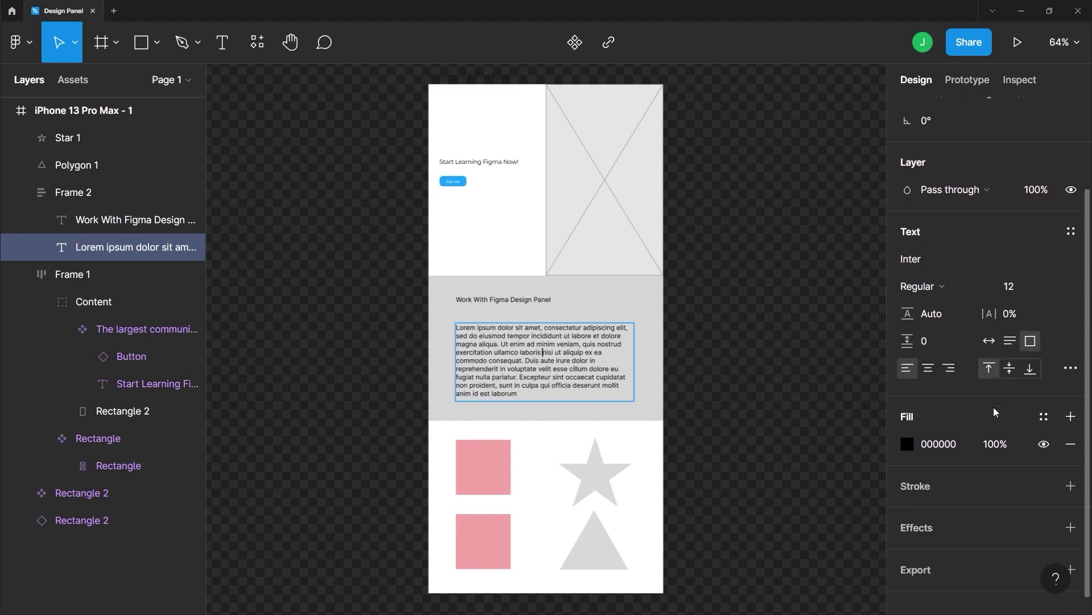
left_click(924, 370)
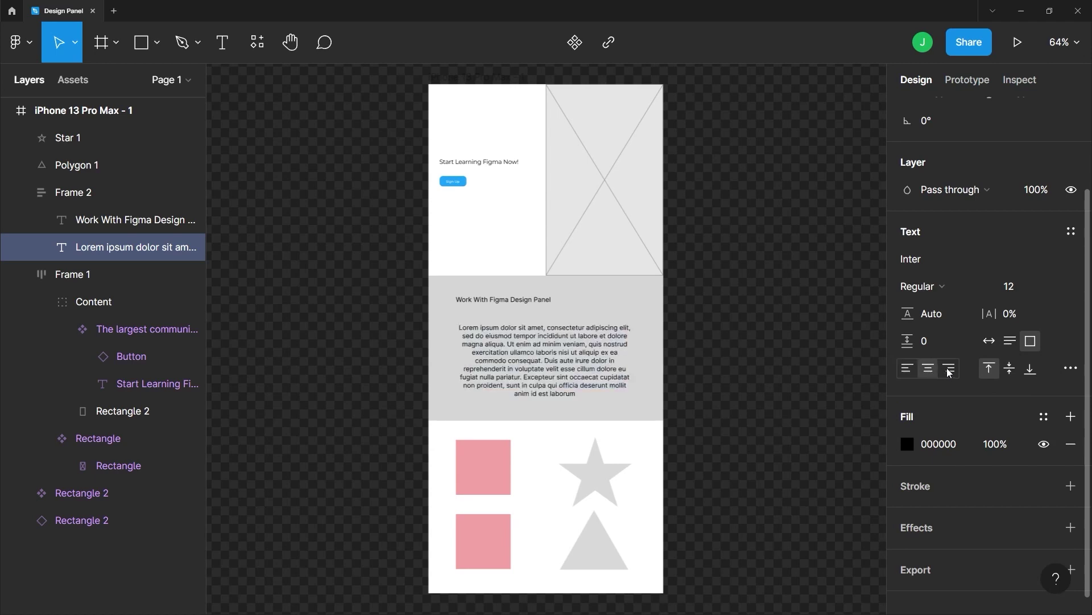
left_click(949, 368)
left_click(908, 371)
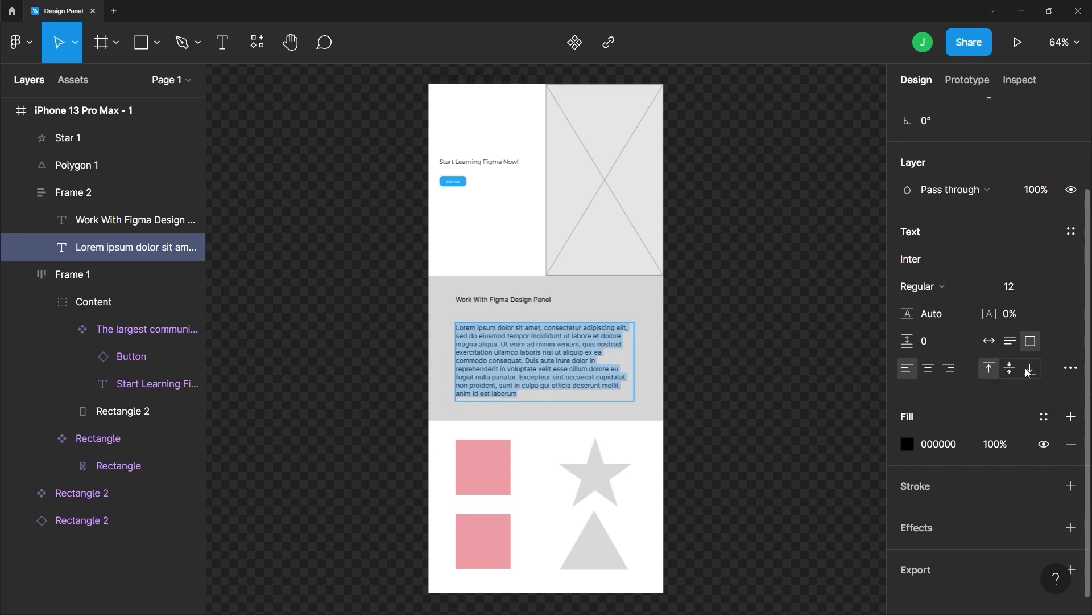
left_click(1071, 369)
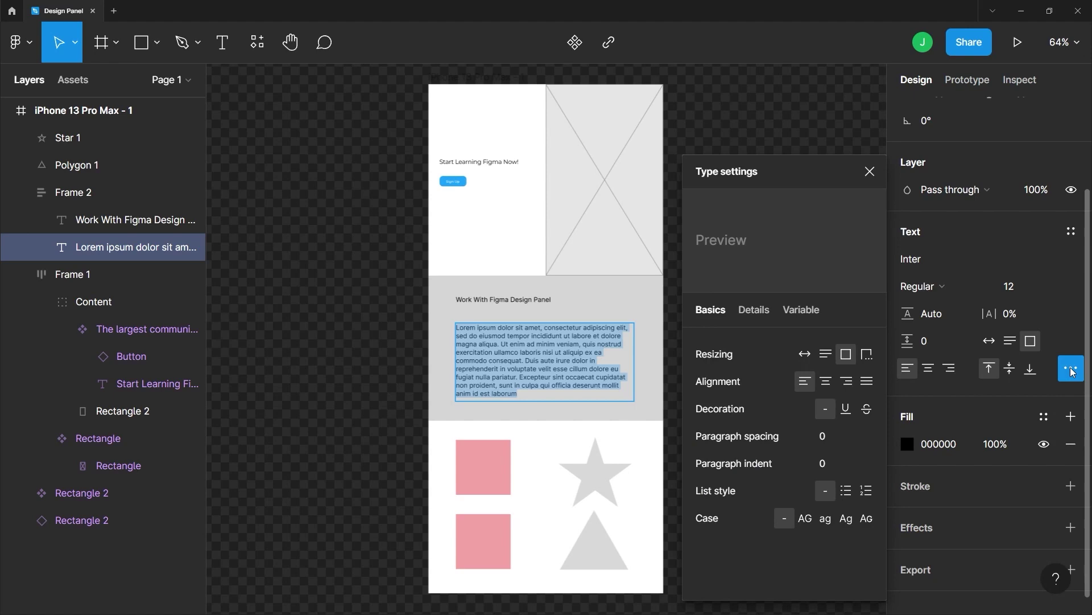
Step: Close Type settings, then view the lower Rectangle 2 instance's main component and its instance options
left_click(1072, 371)
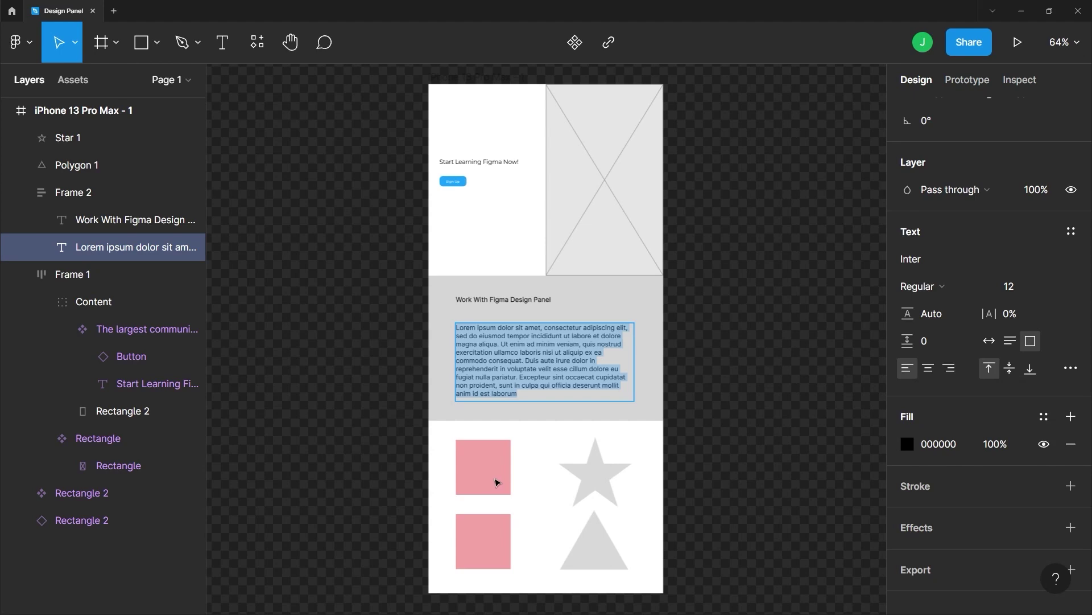
left_click(484, 538)
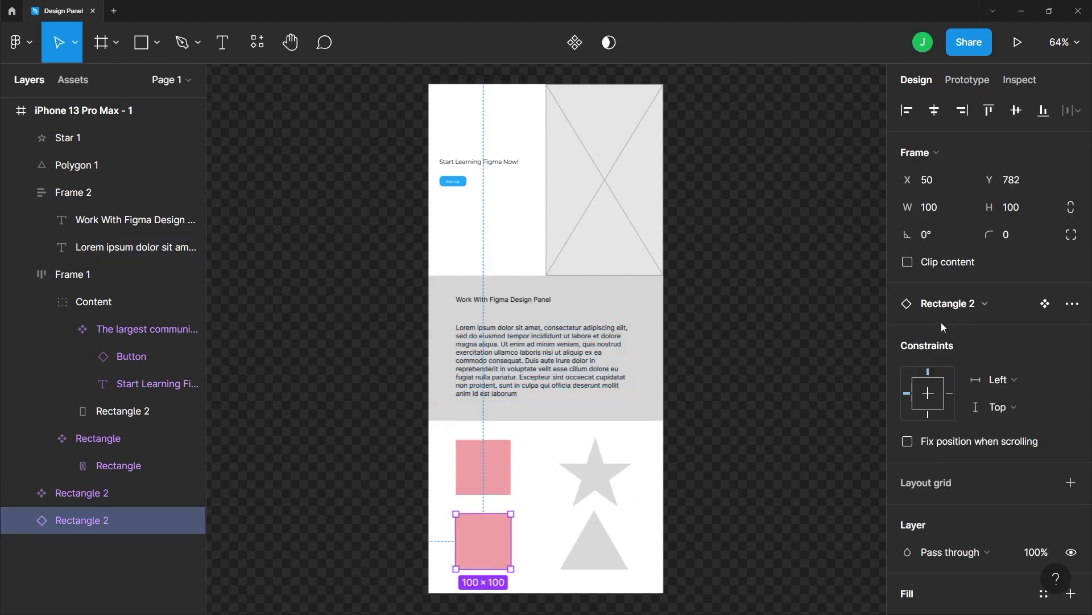
left_click(1045, 304)
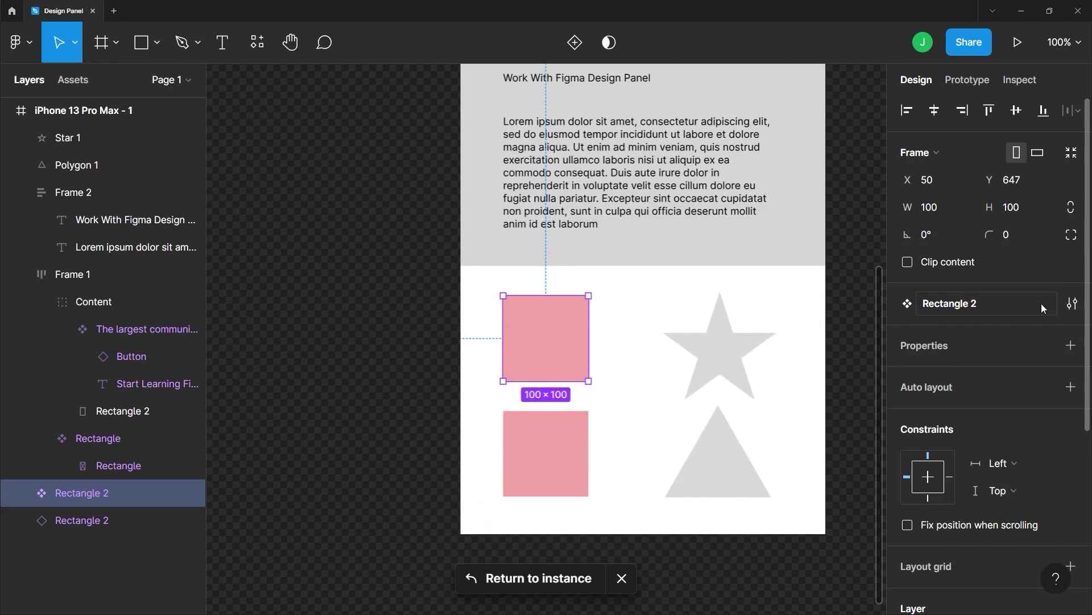
left_click(533, 579)
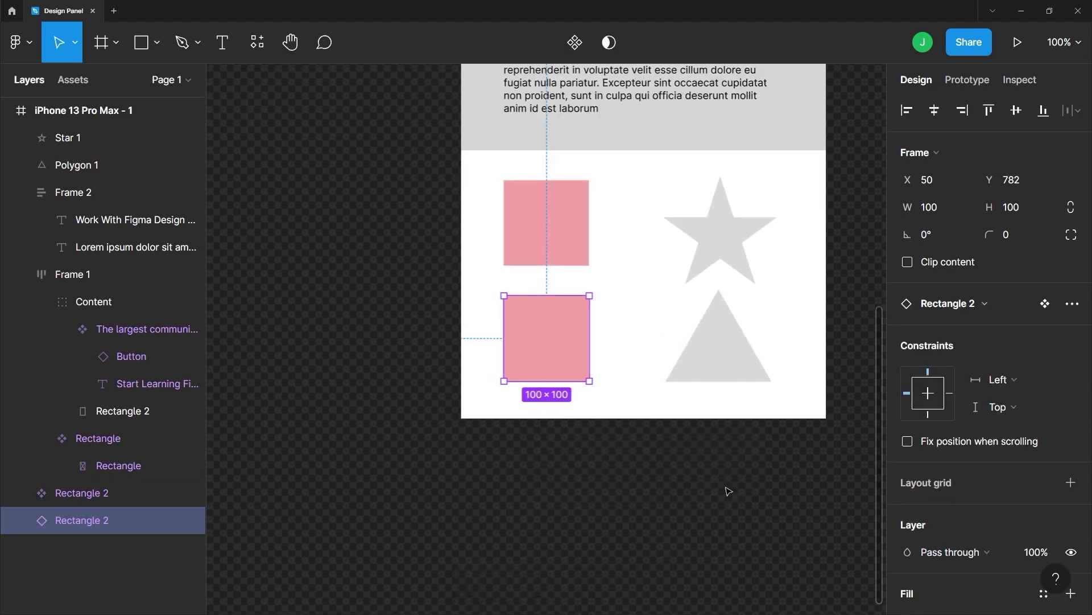
left_click(1073, 306)
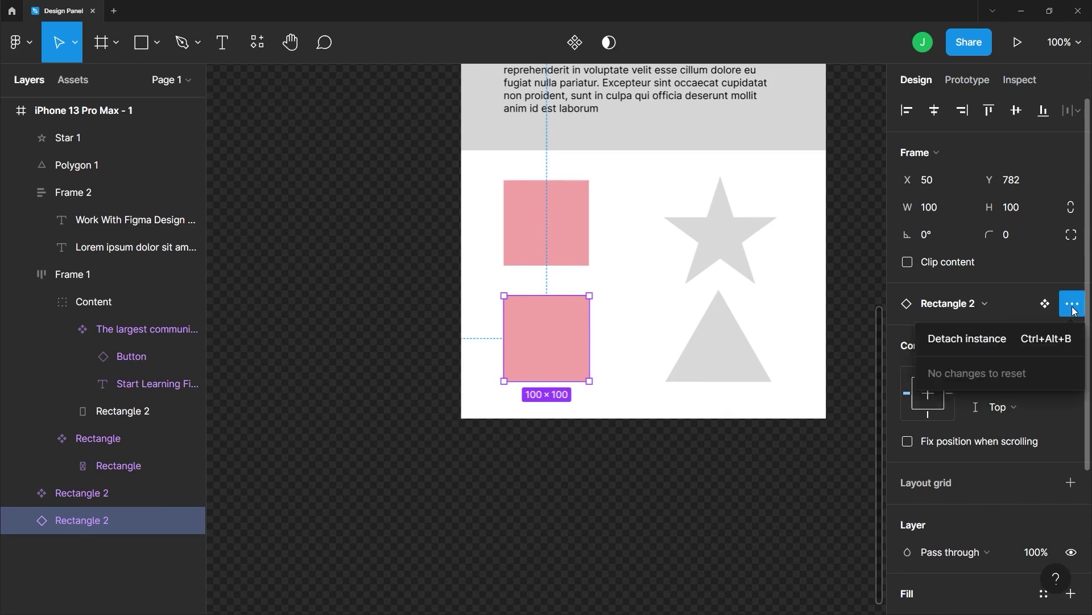
Step: Raise Star 1's point count from 5 to 8, then check Polygon 1's count and deselect
left_click(844, 379)
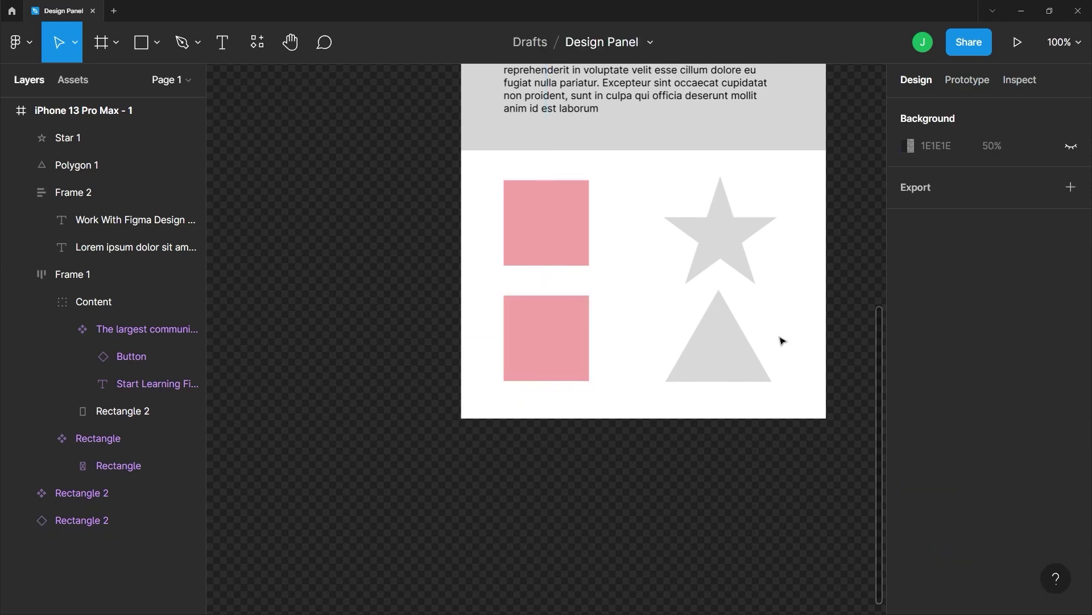
left_click(701, 253)
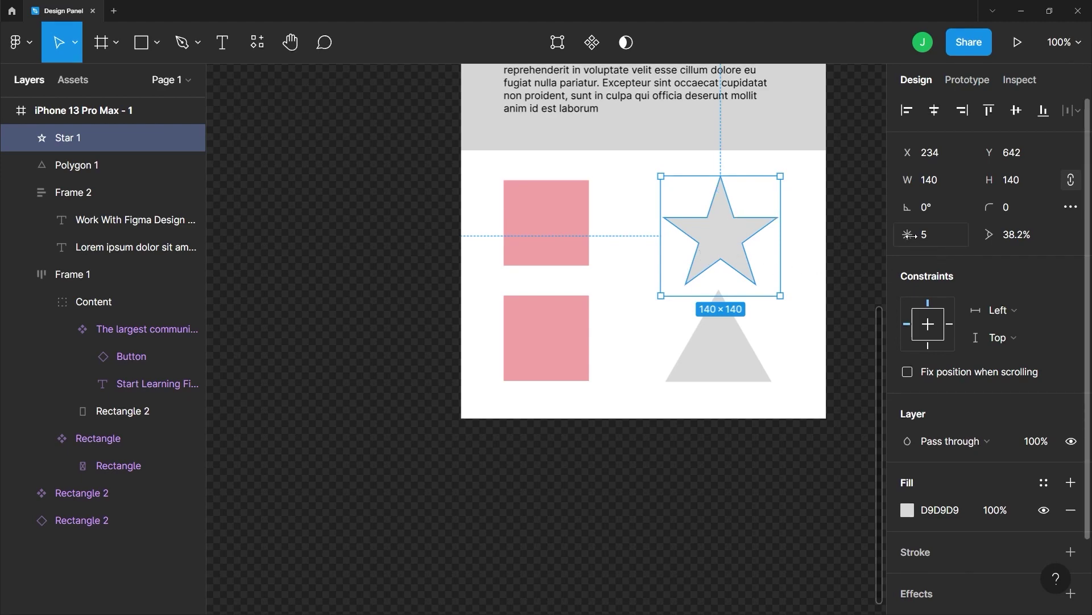
mouse_move(909, 234)
left_mouse_down()
mouse_move(996, 234)
mouse_move(916, 237)
left_mouse_up()
left_click(736, 351)
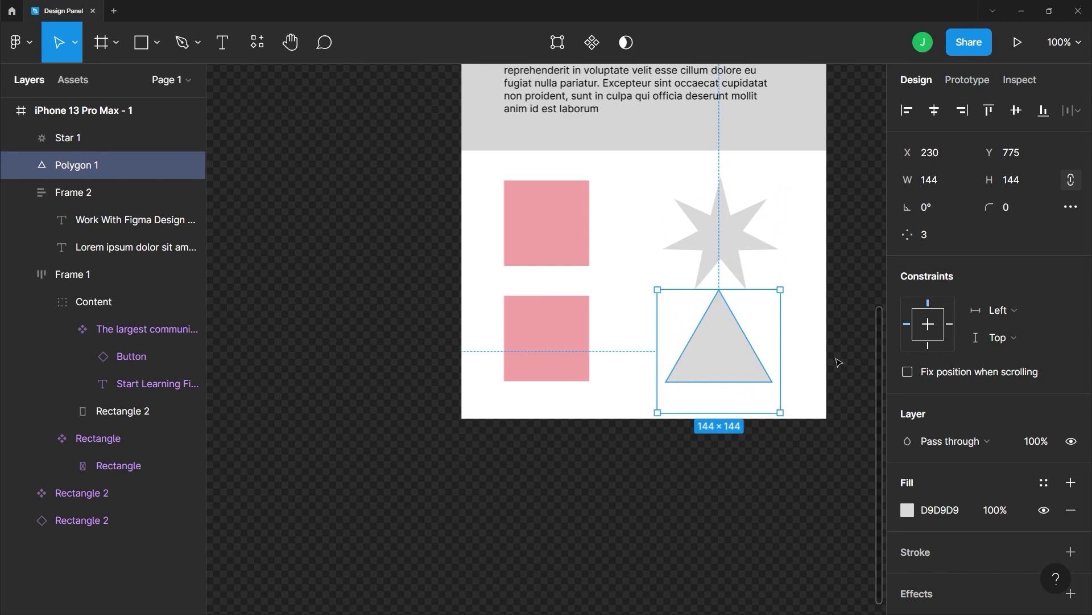
left_click(842, 363)
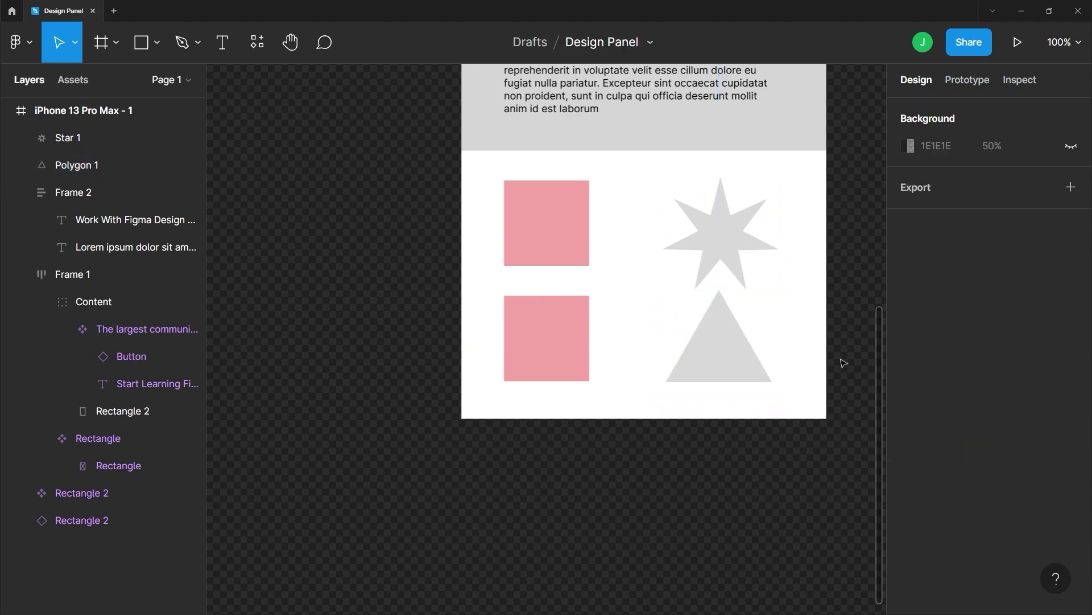